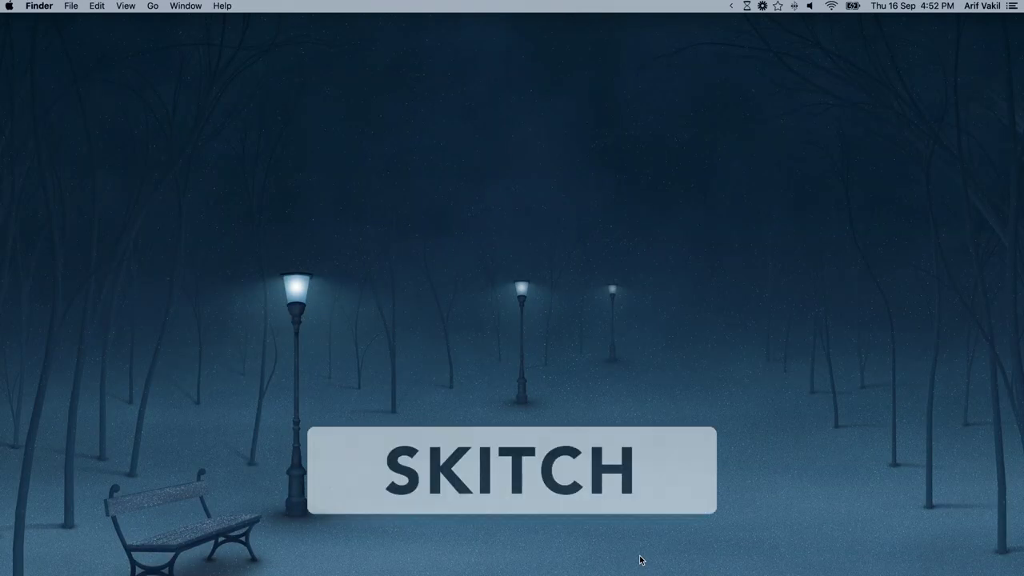
Step: View Skitch's App Store page, then quit App Store and bring up Alfred again
key("alt+space")
type("a")
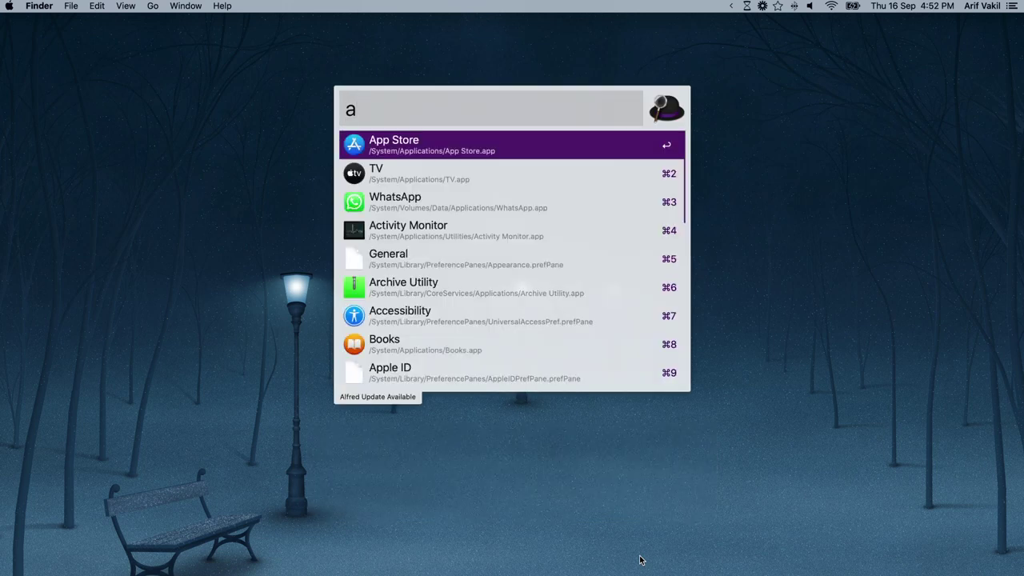
key("Return")
left_click(418, 78)
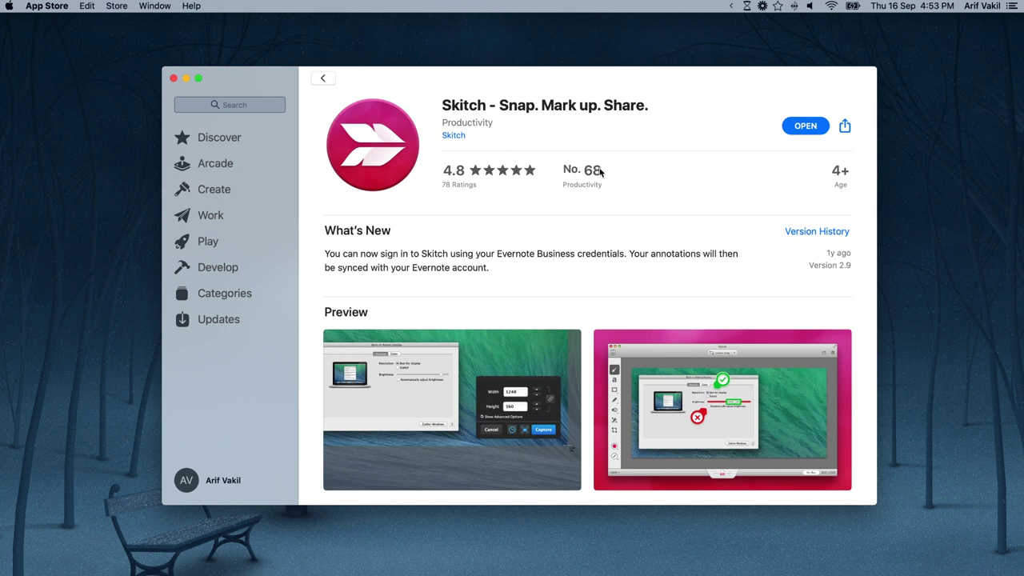
key("super+q")
key("alt+space")
Step: Launch Skitch and scroll through its grid of 1508 Evernote notes before returning to Safari
type("ski")
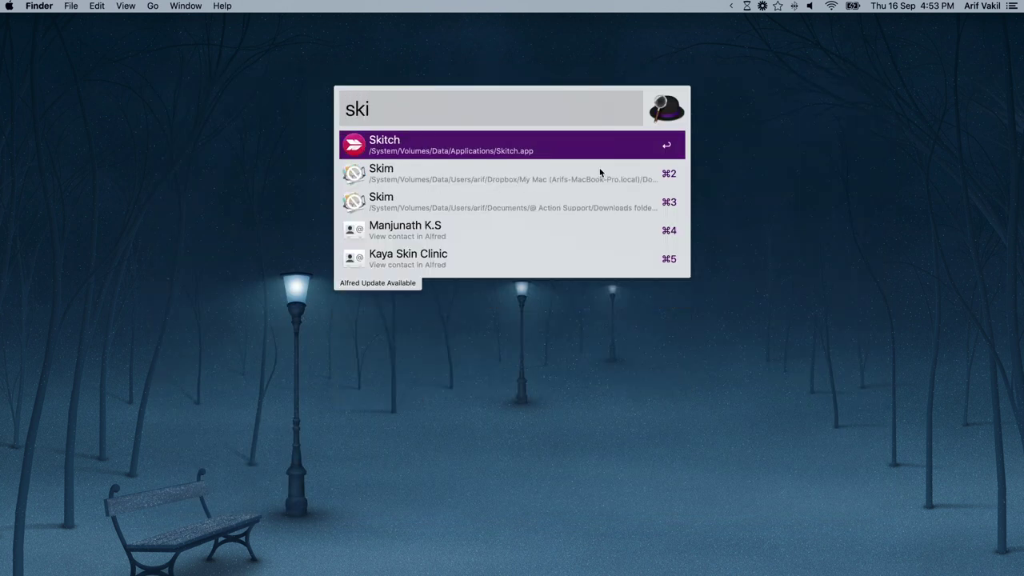
key("Return")
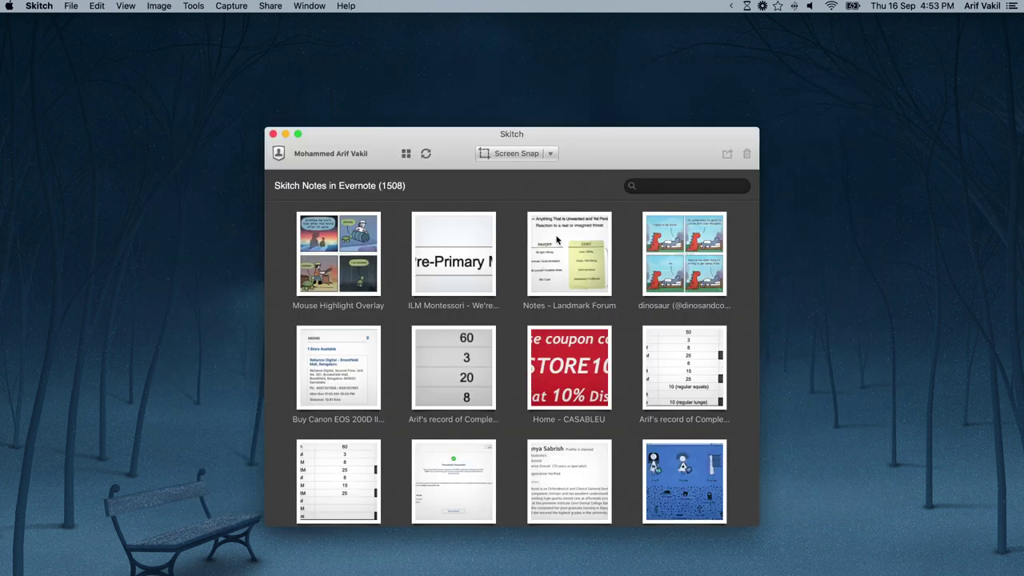
scroll(490, 284, "down", 2)
scroll(489, 284, "down", 15)
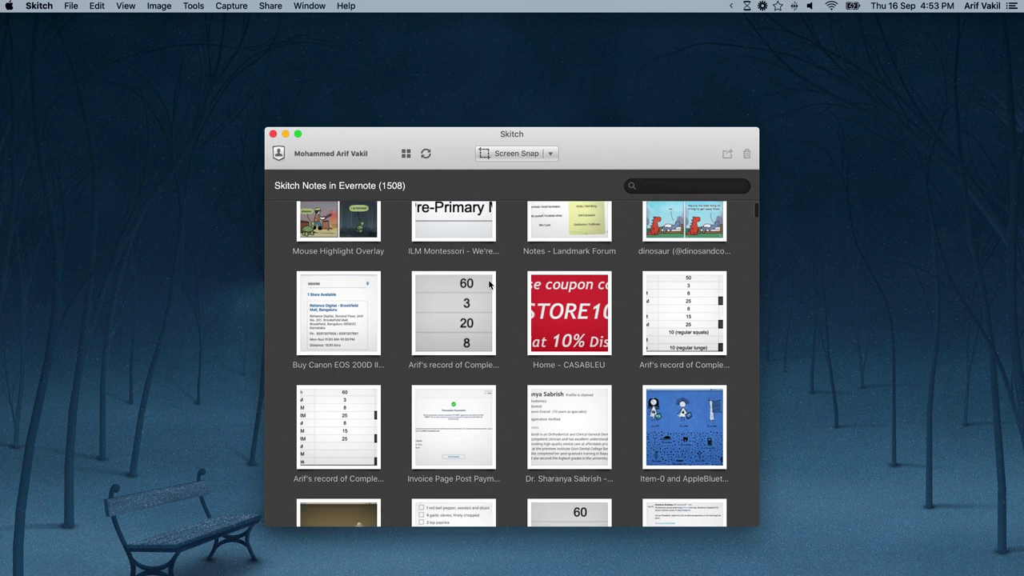
scroll(490, 285, "down", 20)
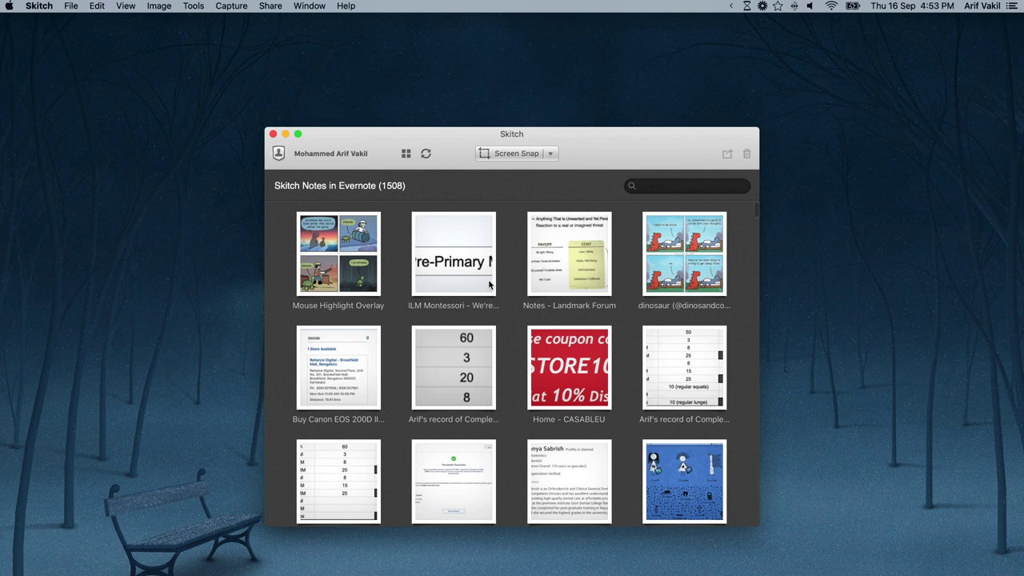
key("super+Tab")
key("super+Tab")
key("super+Tab")
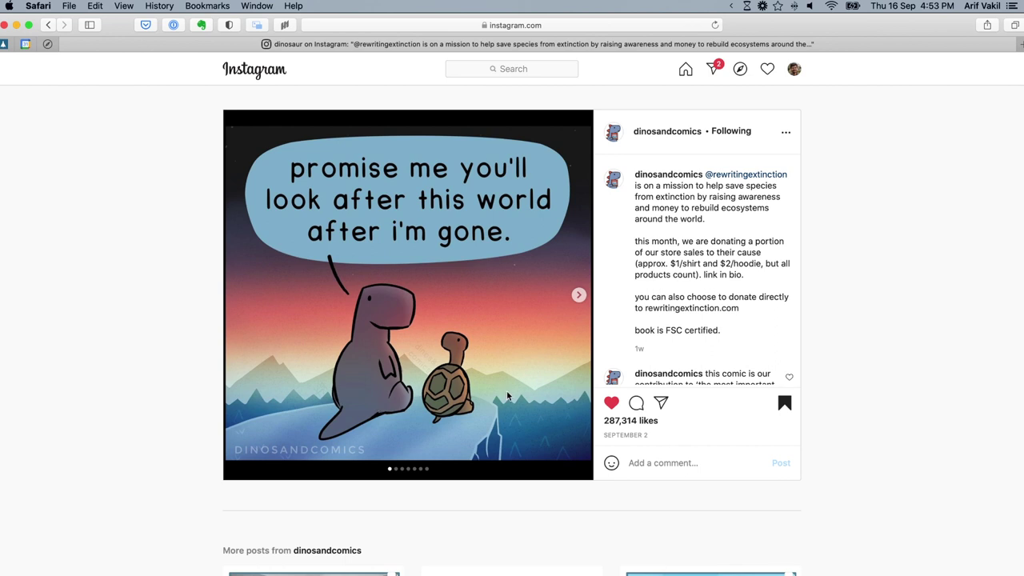
Step: Advance the Instagram carousel four slides to the four-panel dinosaur comic grid
left_click(579, 295)
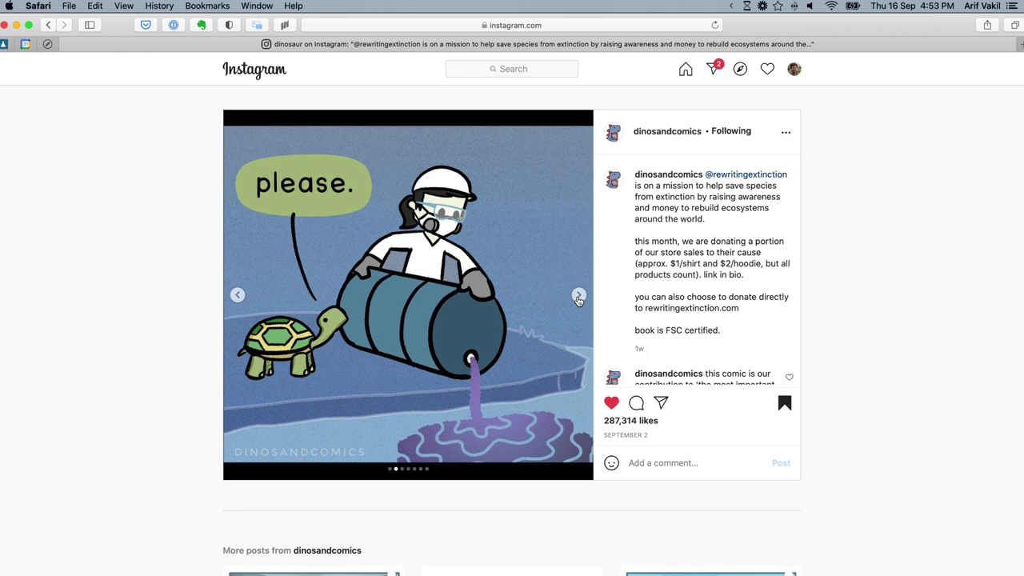
left_click(578, 295)
left_click(579, 295)
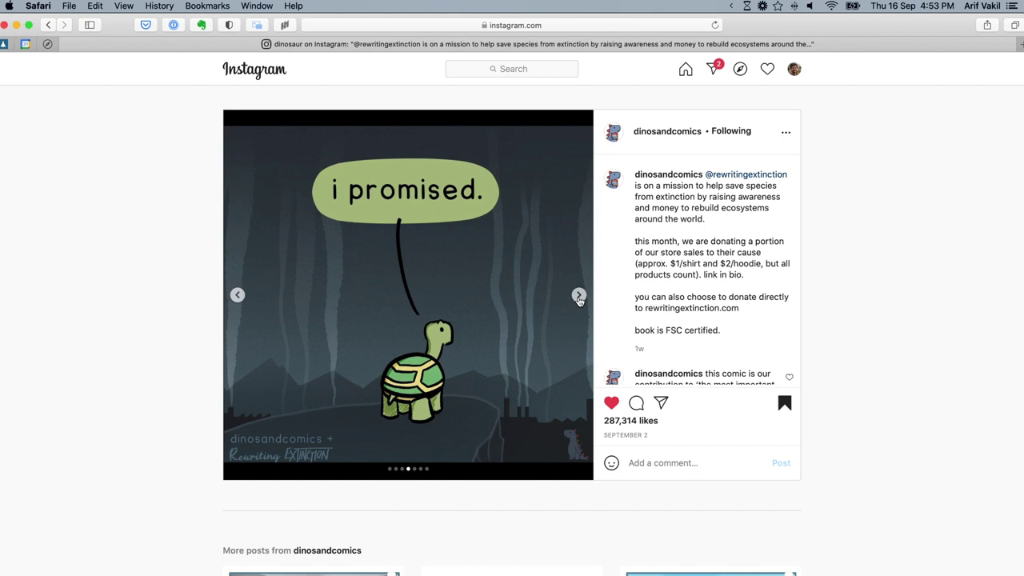
left_click(578, 295)
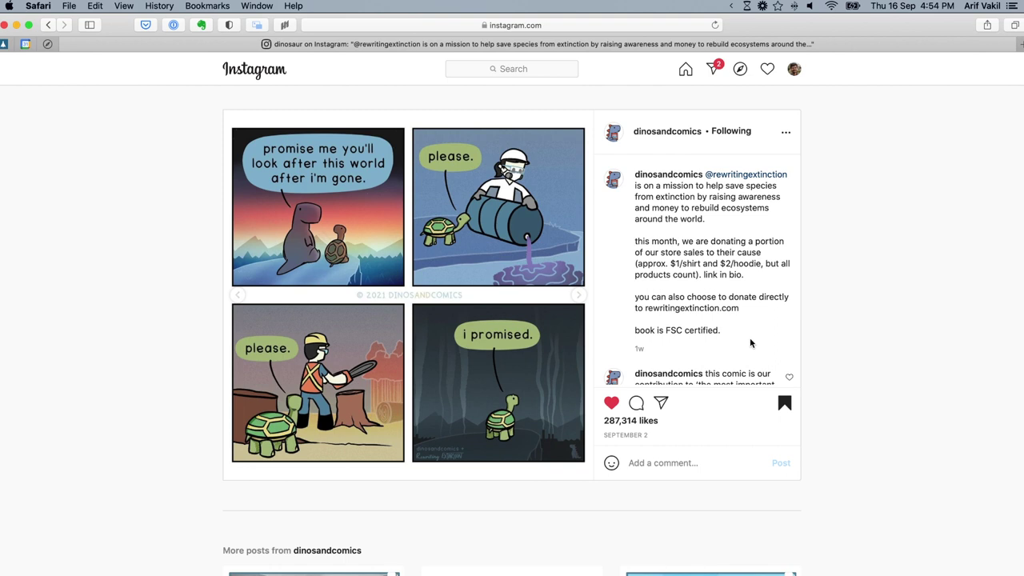
key("alt+space")
Step: Capture a 1178 × 1110 region snap of the four-panel comic in Skitch
type("Sk")
key("Return")
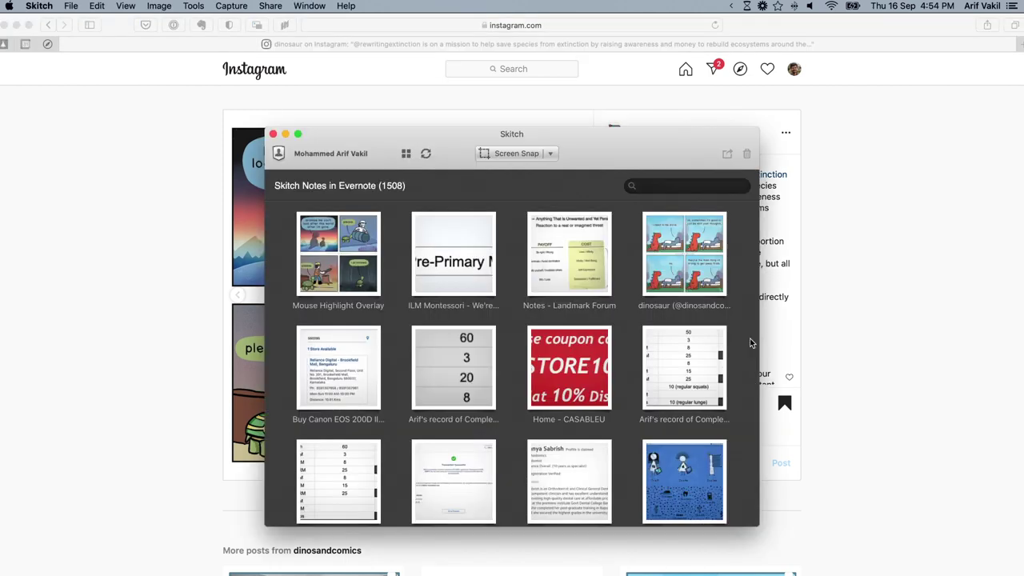
key("shift+super+5")
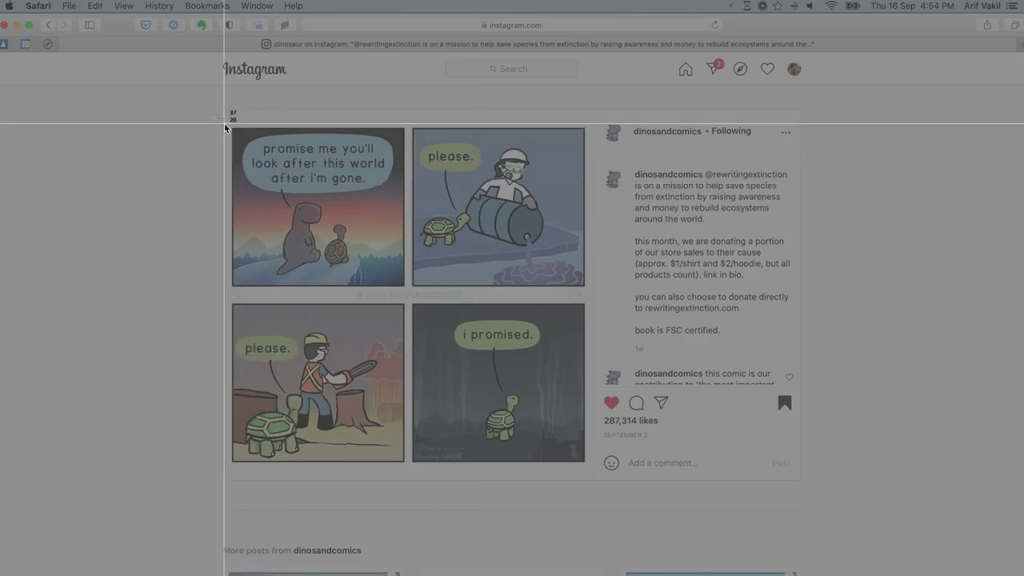
left_click_drag(225, 124, 590, 468)
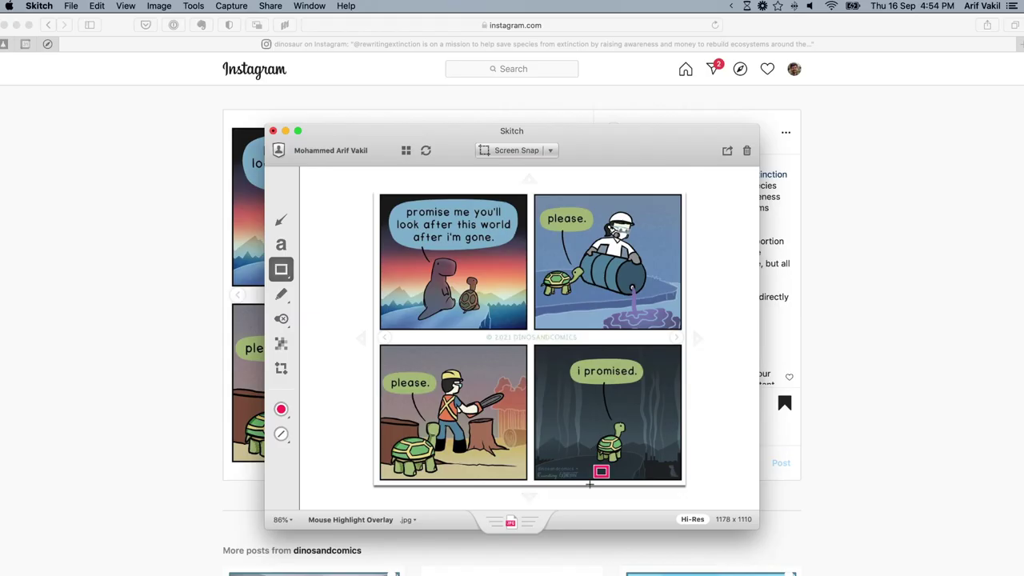
Step: Drag the comic snap from Skitch into the email body, then delete the inline image
key("super+Tab")
key("super+Tab")
key("super+Tab")
key("super+Tab")
key("super+Tab")
key("super+Tab")
key("super+Tab")
key("super+Tab")
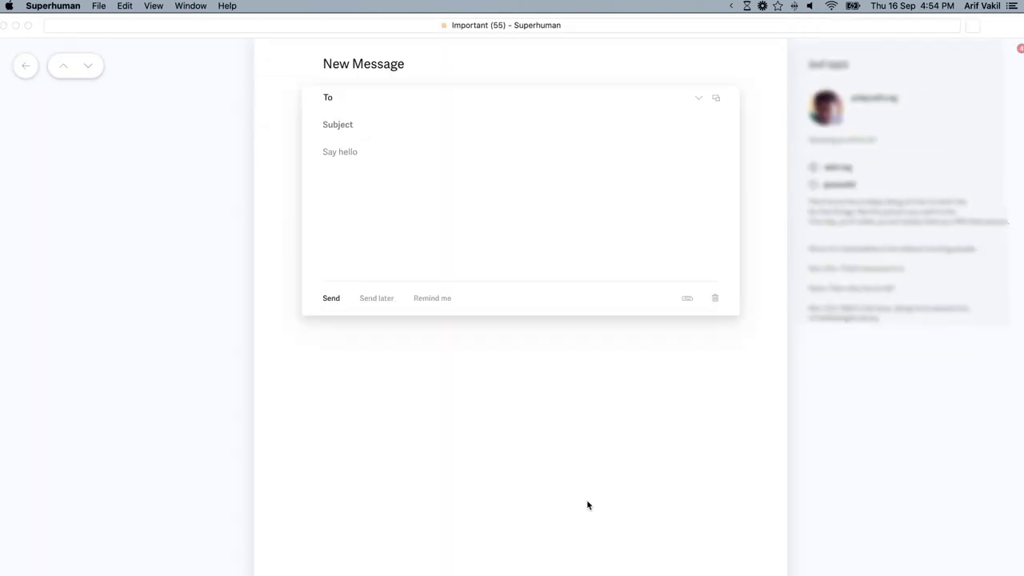
key("super+Tab")
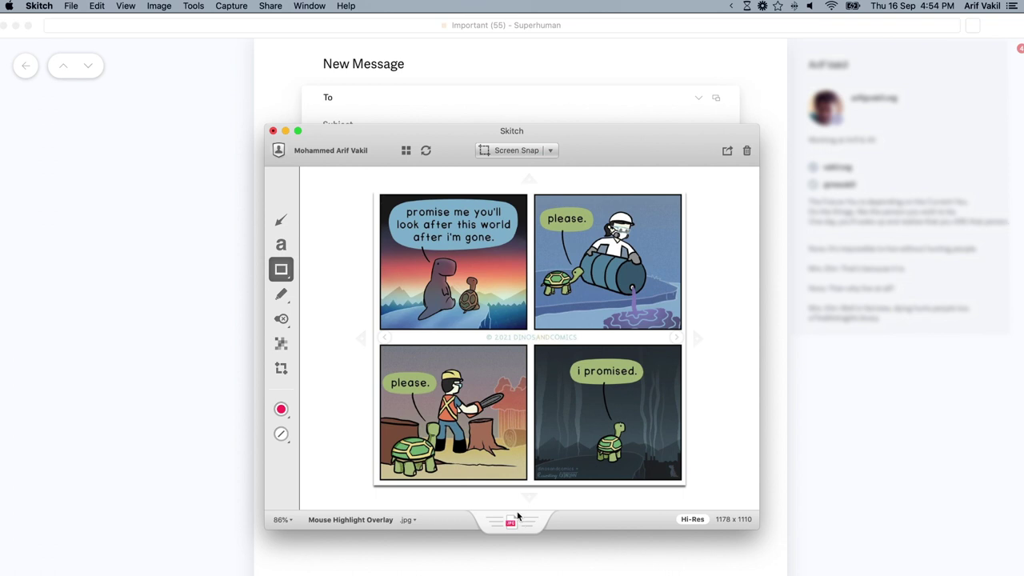
left_click_drag(510, 524, 444, 194)
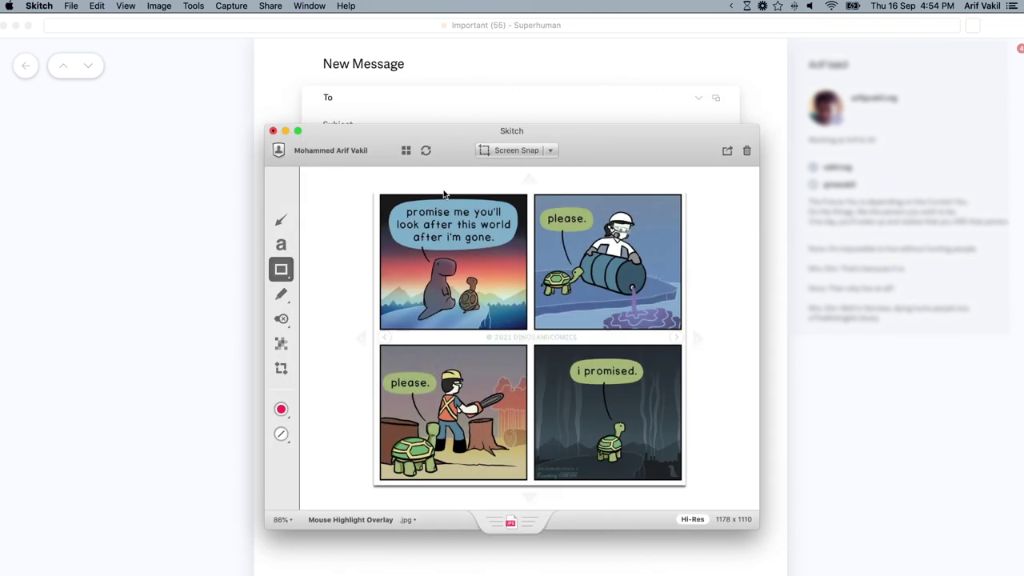
left_click(179, 148)
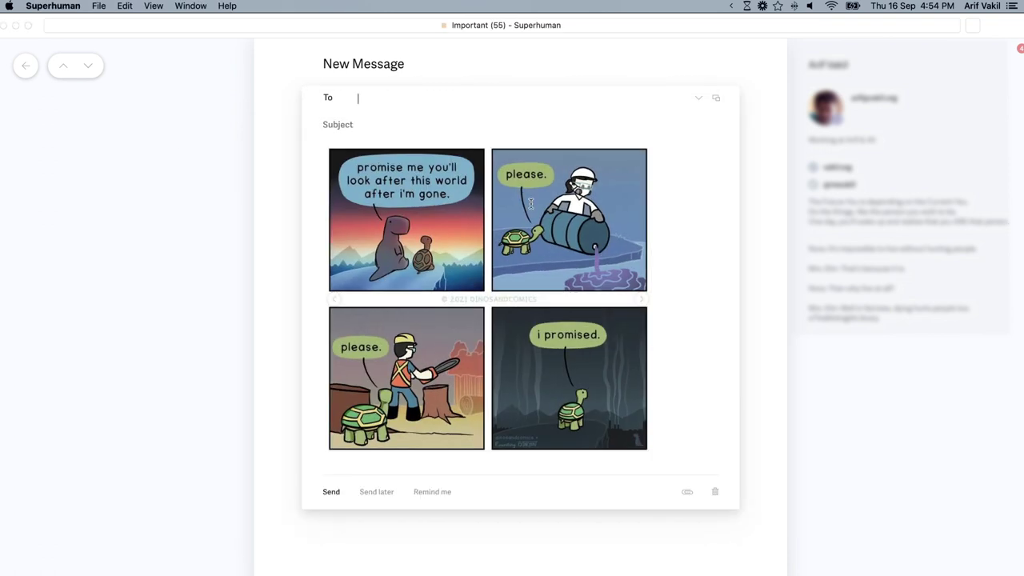
key("BackSpace")
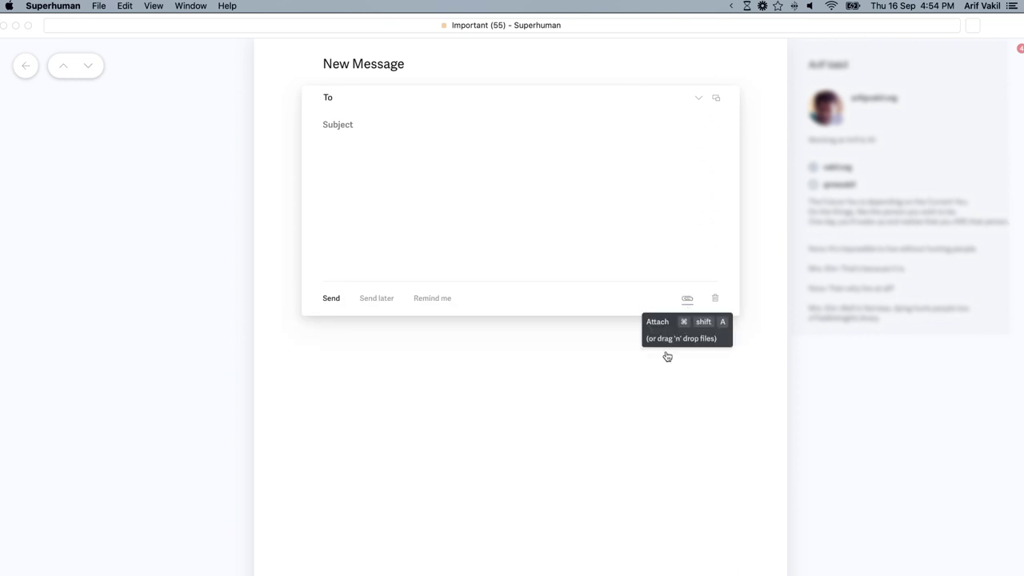
Step: Attach Mouse_Highlight_Overlay.jpg to the message through the file picker
left_click(681, 308)
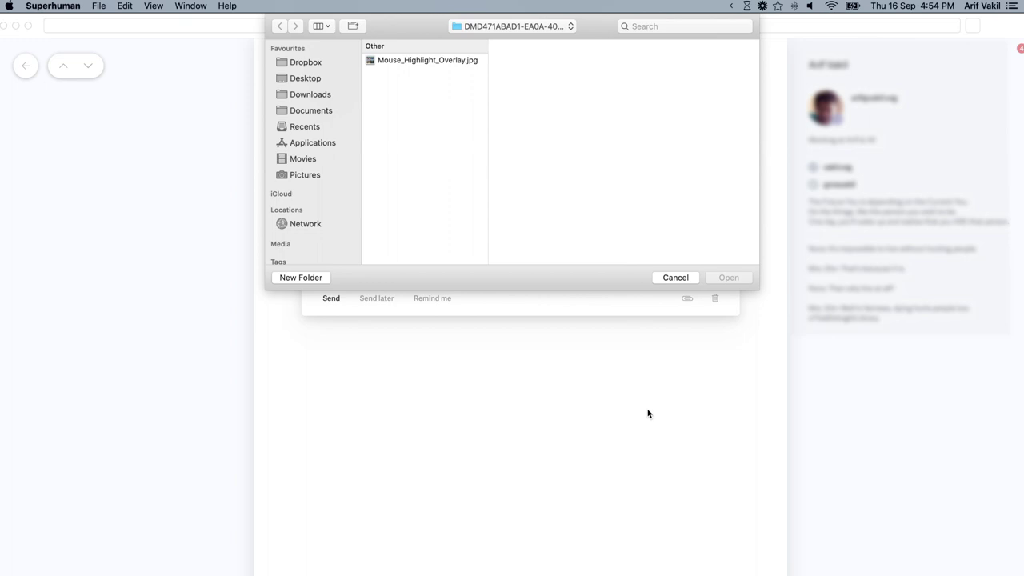
key("super+Tab")
left_click_drag(528, 524, 453, 187)
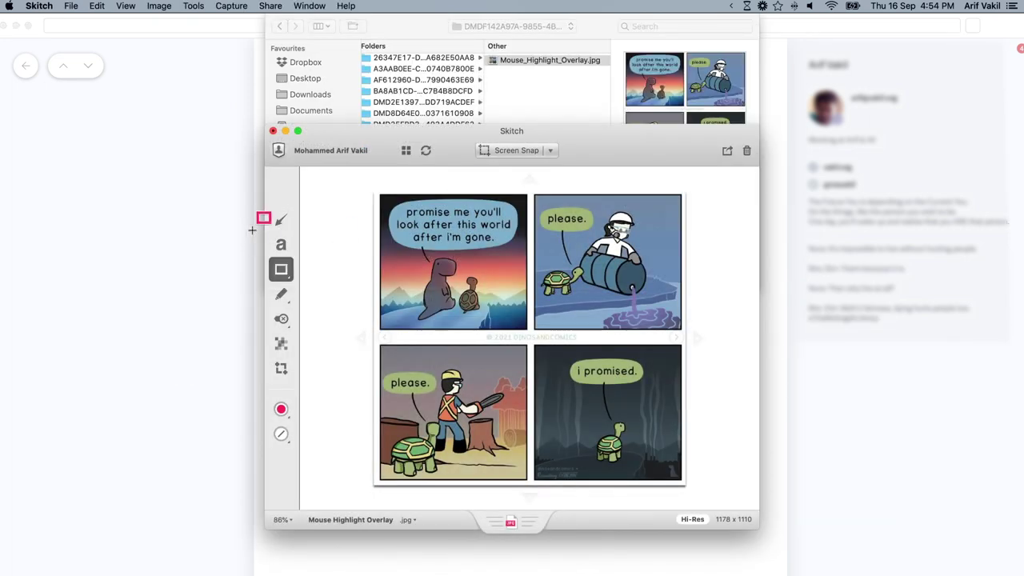
left_click(425, 32)
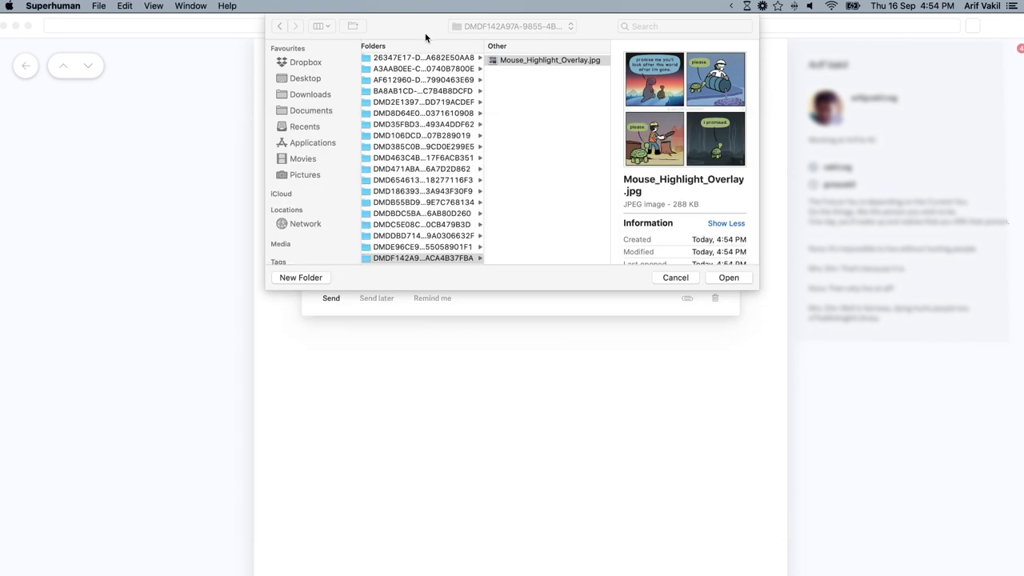
left_click(724, 280)
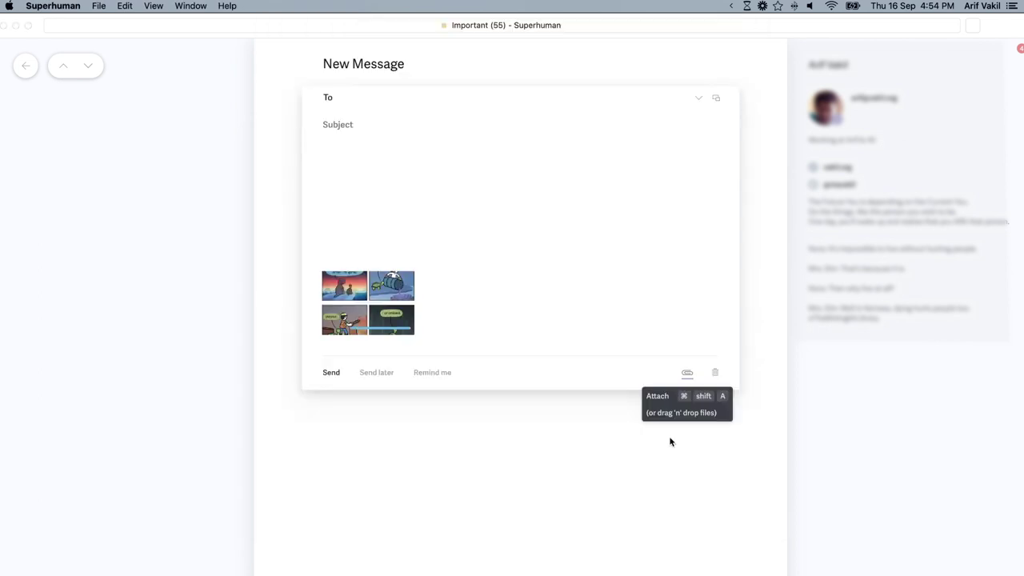
Step: Drop the comic snap from Skitch into the WhatsApp personal room chat and send it
key("super+Tab")
key("super+Tab")
key("super+Tab")
key("super+Tab")
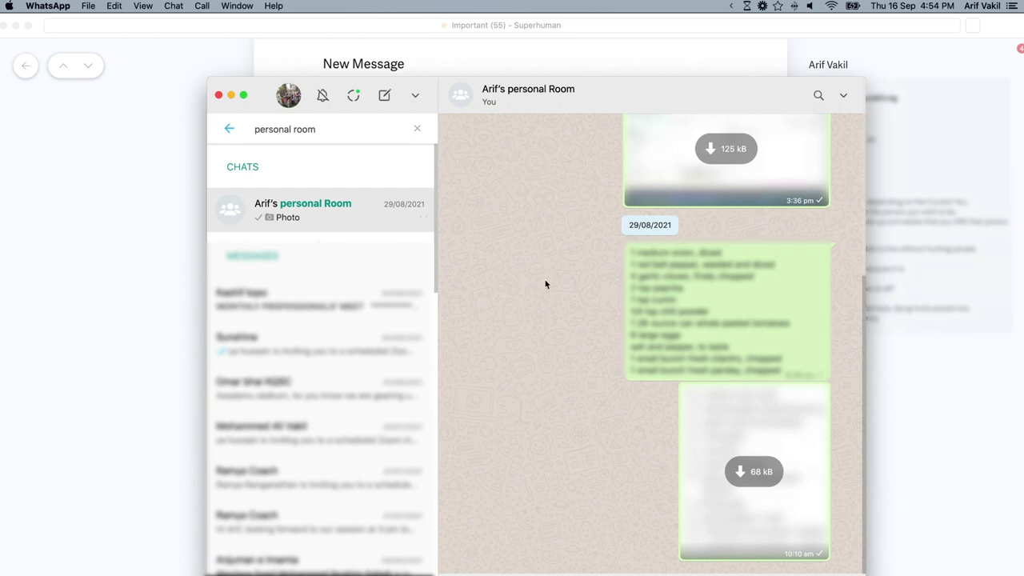
key("super+Tab")
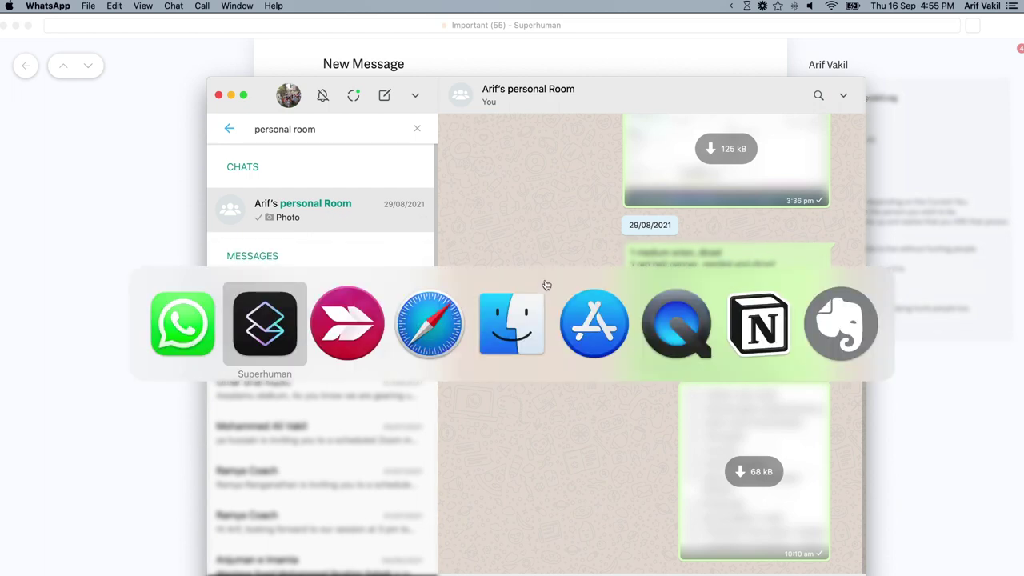
key("super+Tab")
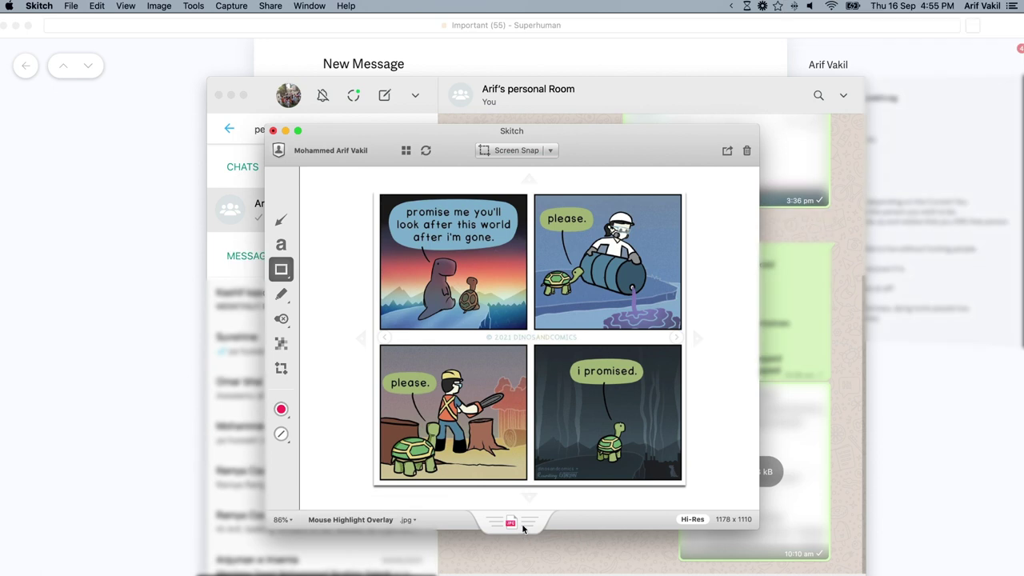
left_click_drag(522, 532, 598, 555)
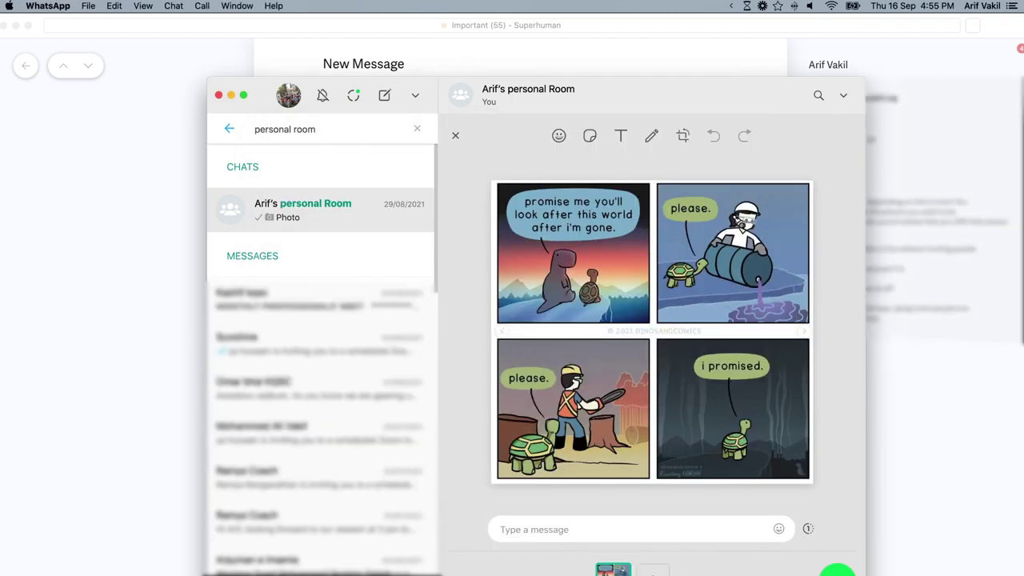
key("Escape")
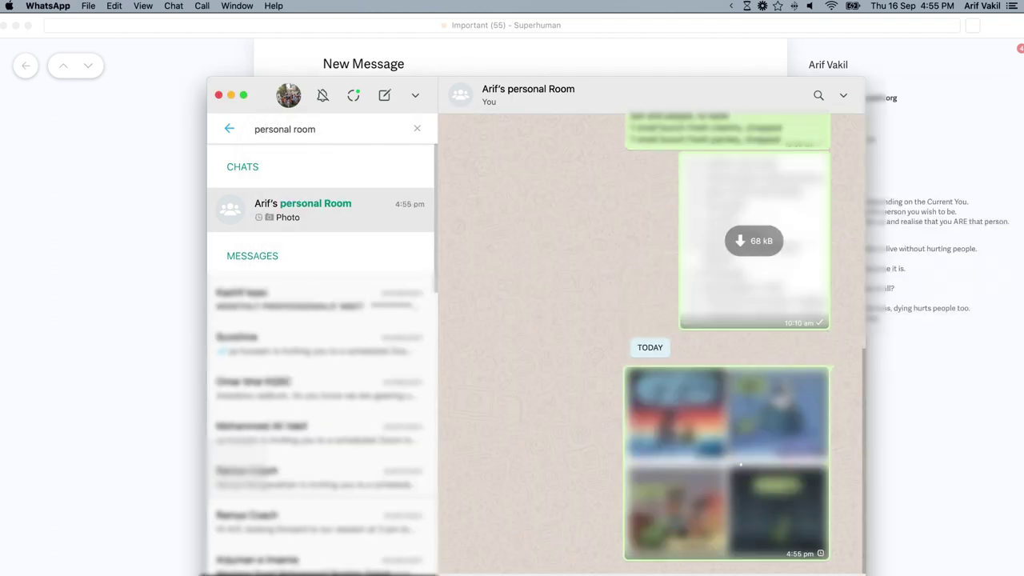
Step: Draw and undo a rectangle on the last panel, show the notes grid, and hide other apps
key("super+Tab")
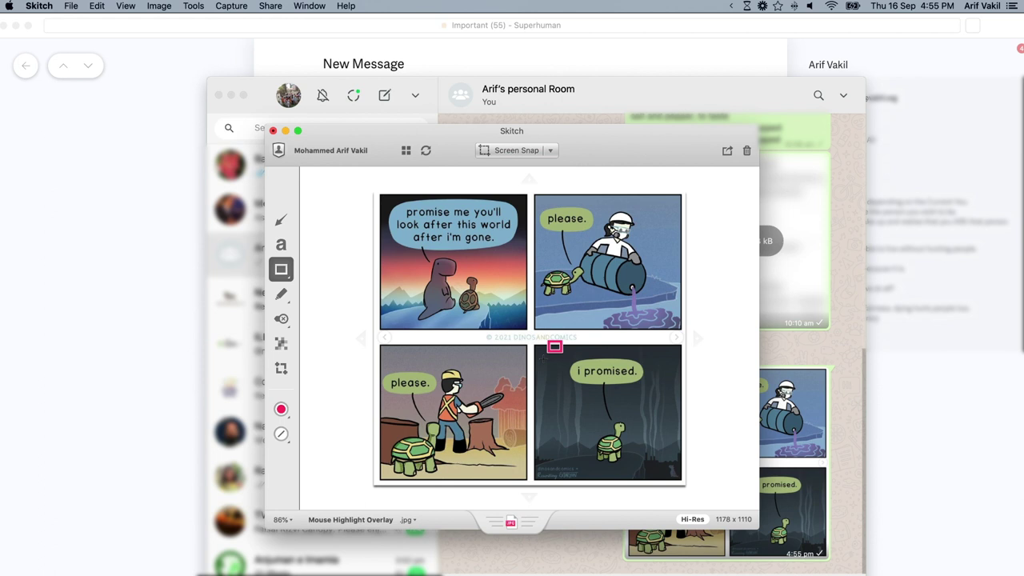
left_click_drag(544, 360, 657, 463)
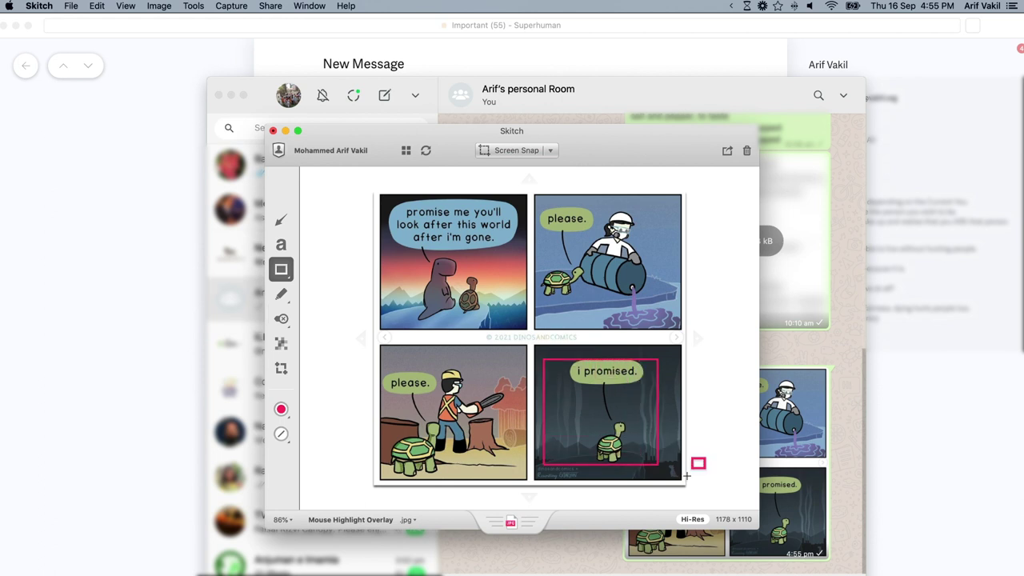
key("super+z")
left_click(406, 150)
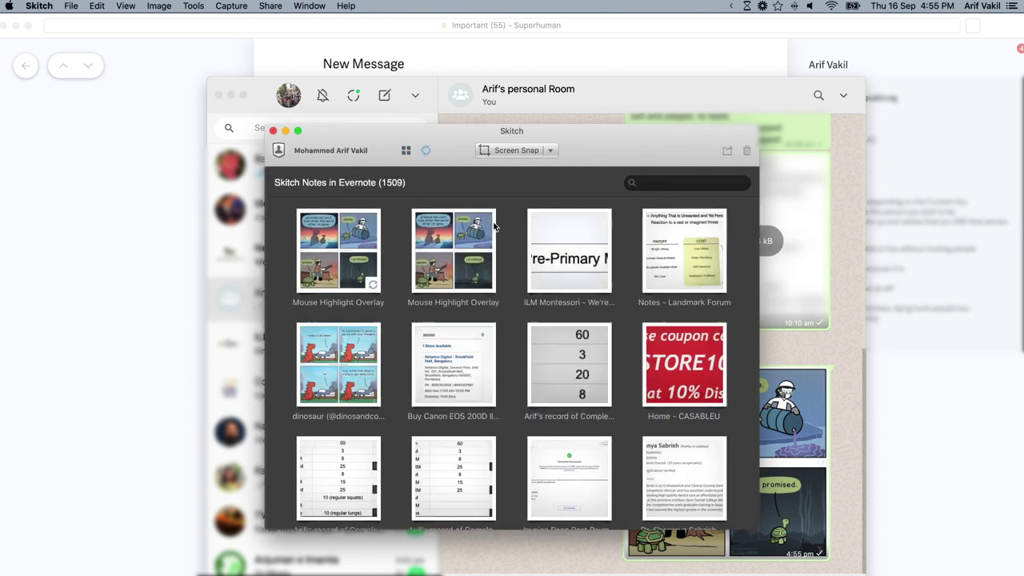
key("alt+super+h")
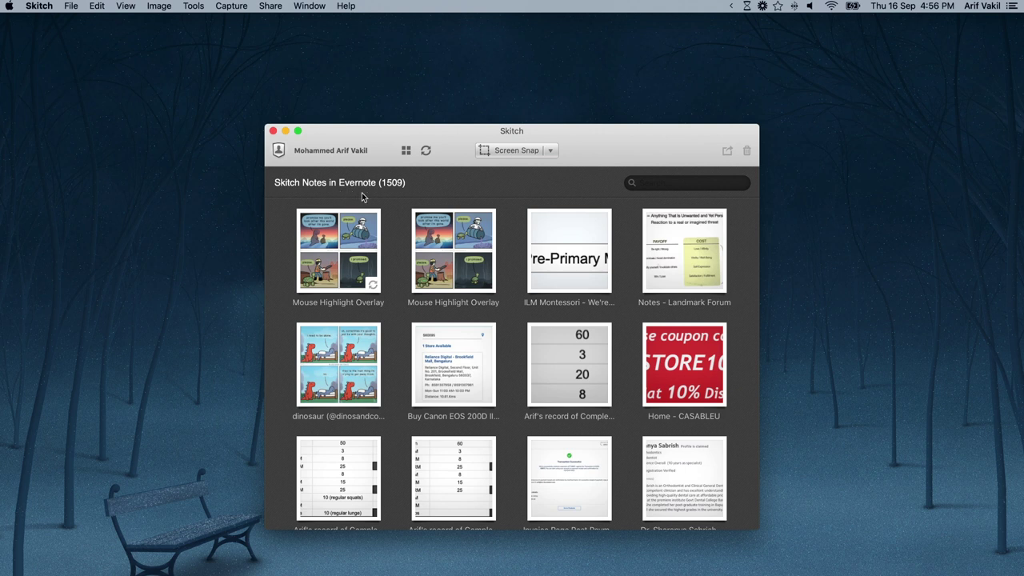
Step: Scroll Evernote Legacy's Skitch notebook list to find the new Mouse Highlight Overlay note
key("super+Tab")
key("super+Tab")
key("super+Tab")
key("super+Tab")
key("super+Tab")
key("super+Tab")
key("super+Tab")
key("super+Tab")
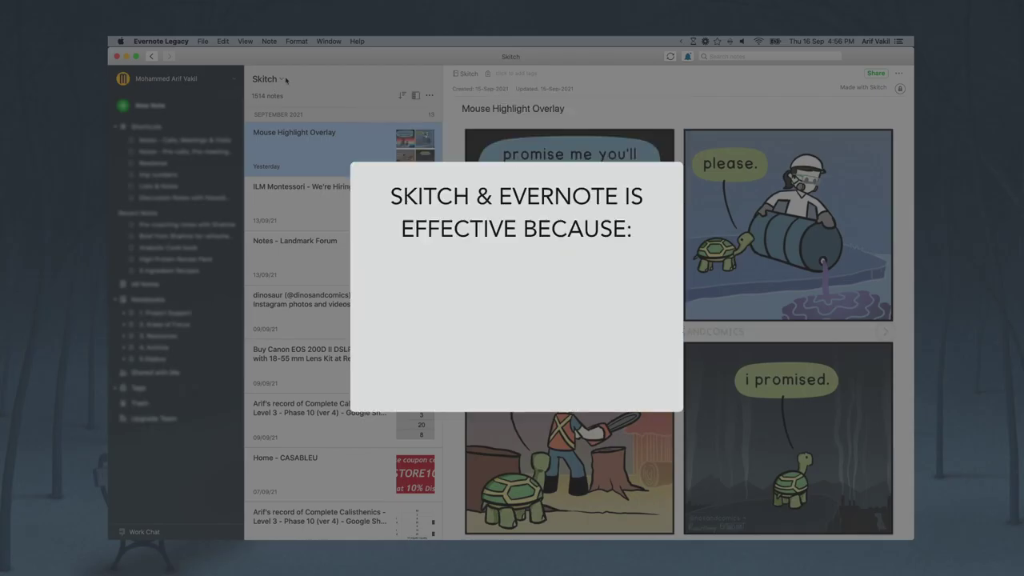
scroll(342, 304, "up", 1)
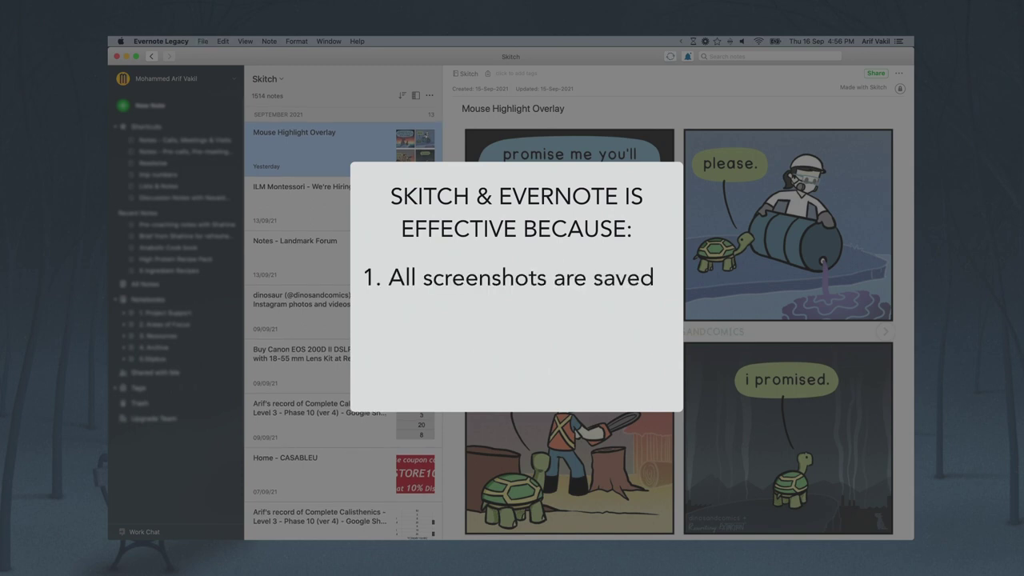
scroll(343, 320, "down", 5)
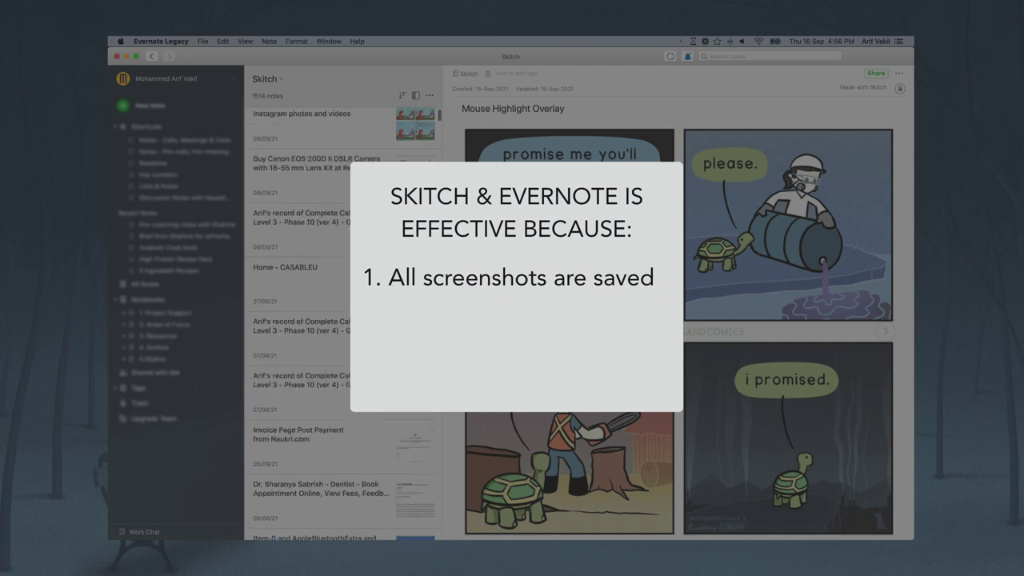
scroll(343, 320, "up", 5)
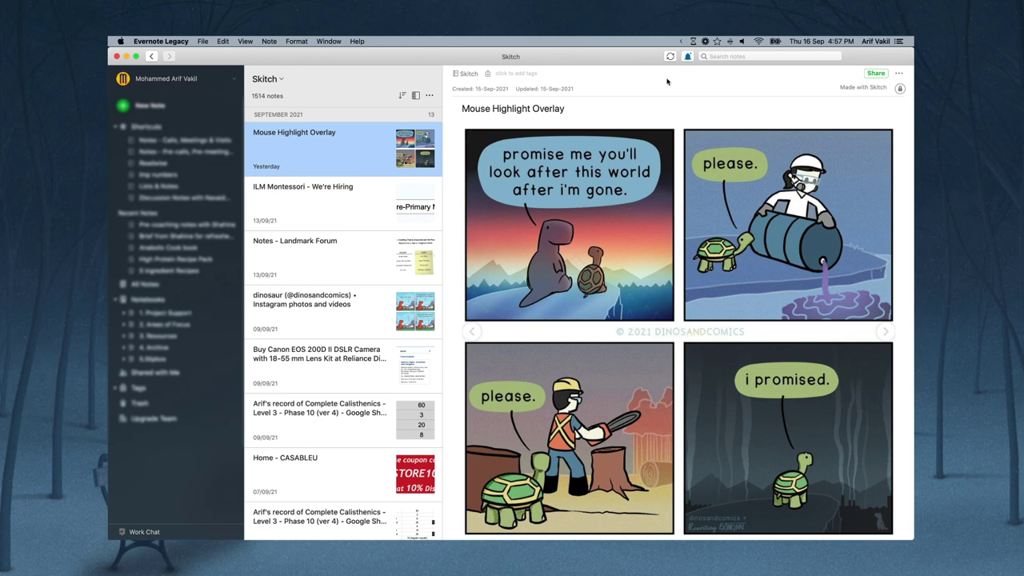
left_click(754, 56)
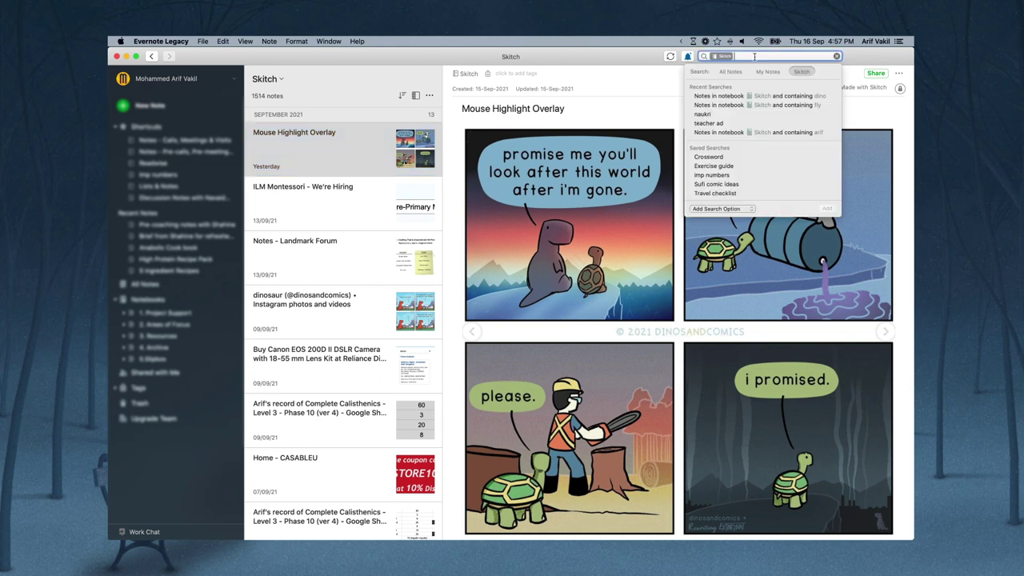
type("dino")
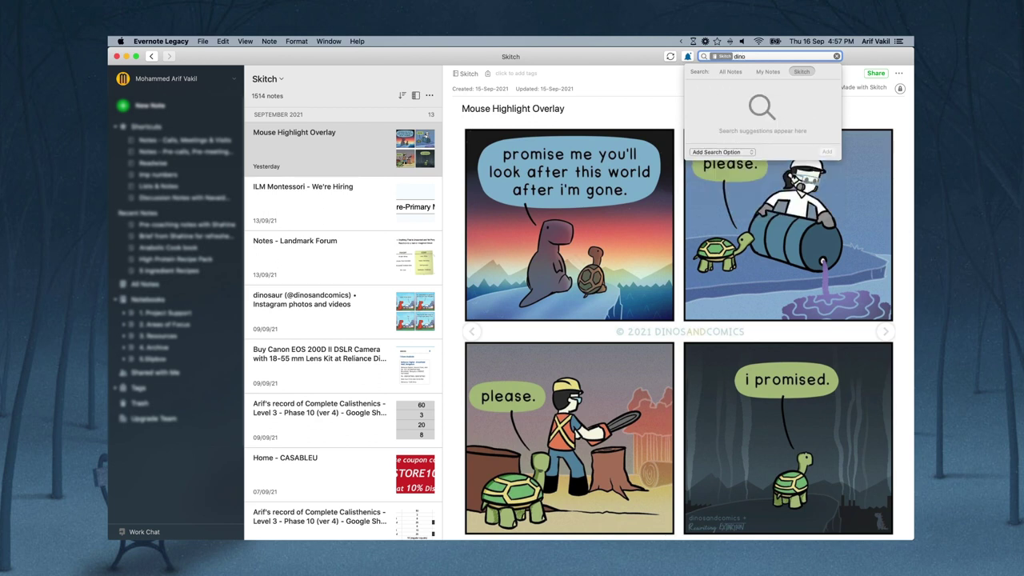
key("Return")
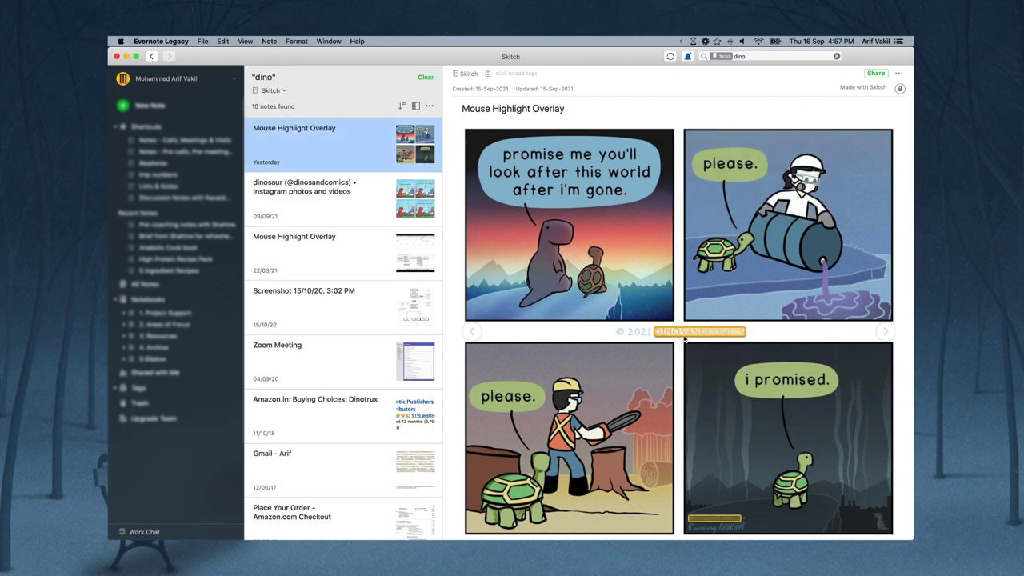
left_click(344, 196)
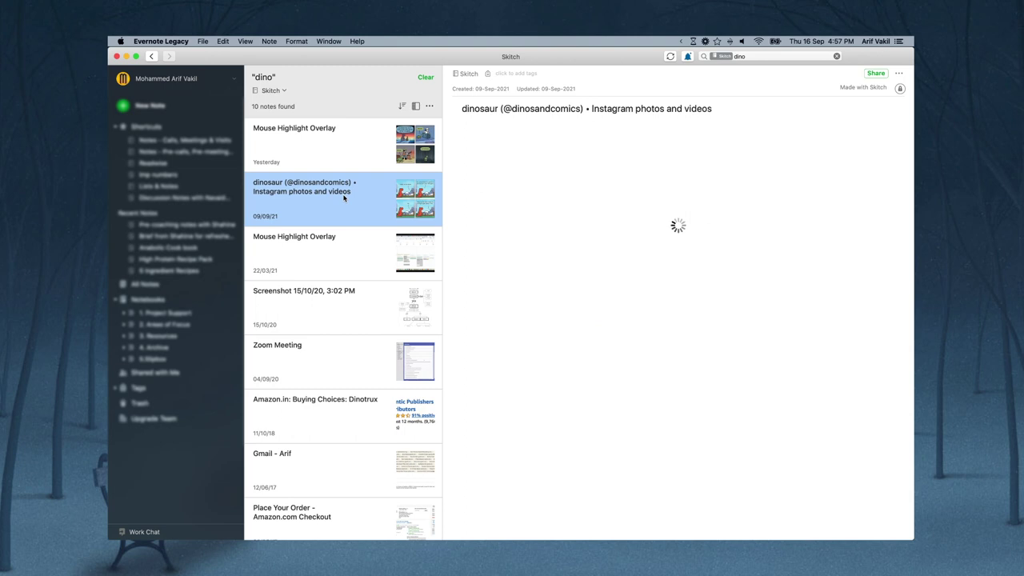